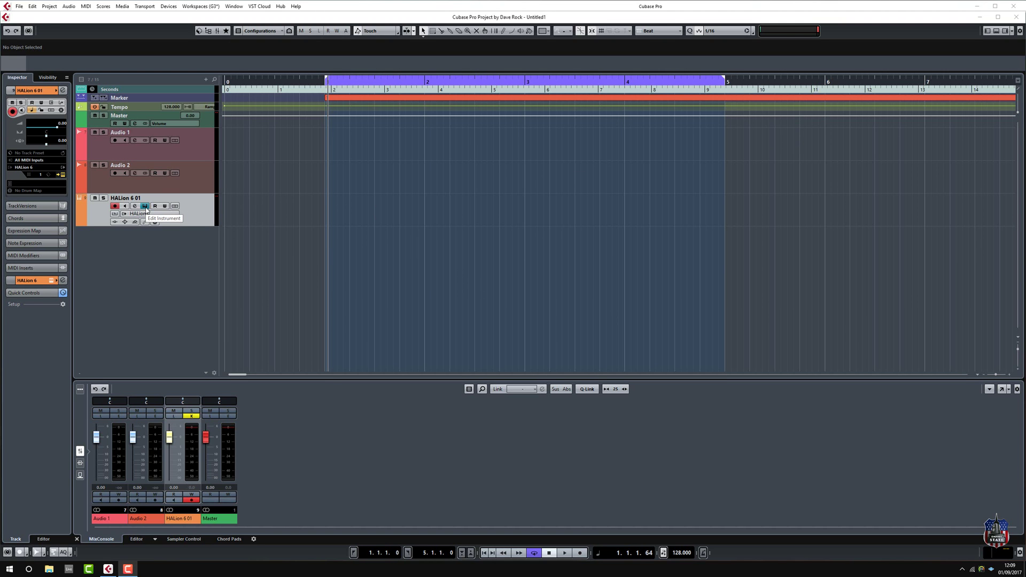
Open HALion 6, audition the oneshot stabs chord samples and select cgush_chrd_gstyle3
click(145, 206)
click(145, 206)
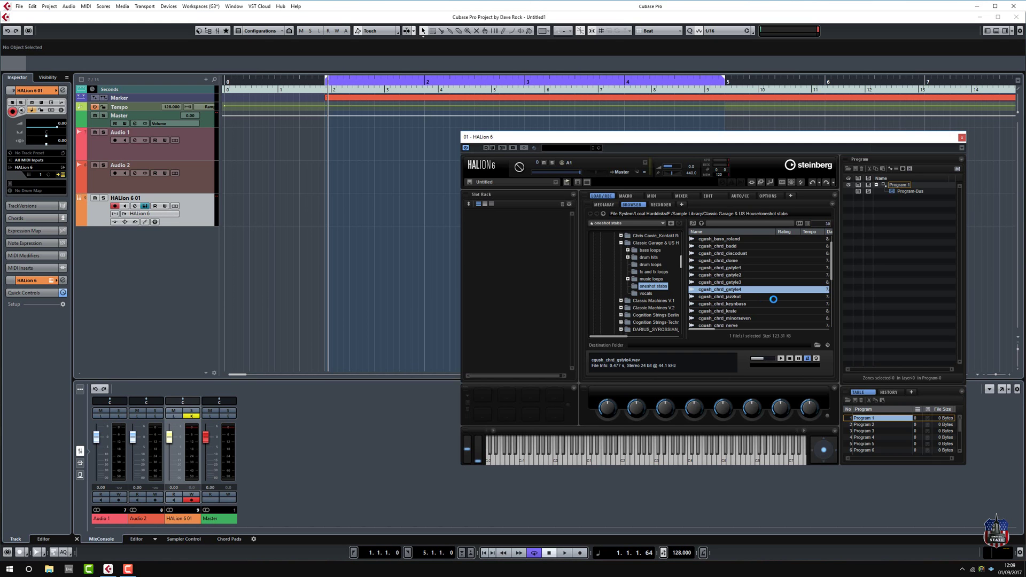
key(Up)
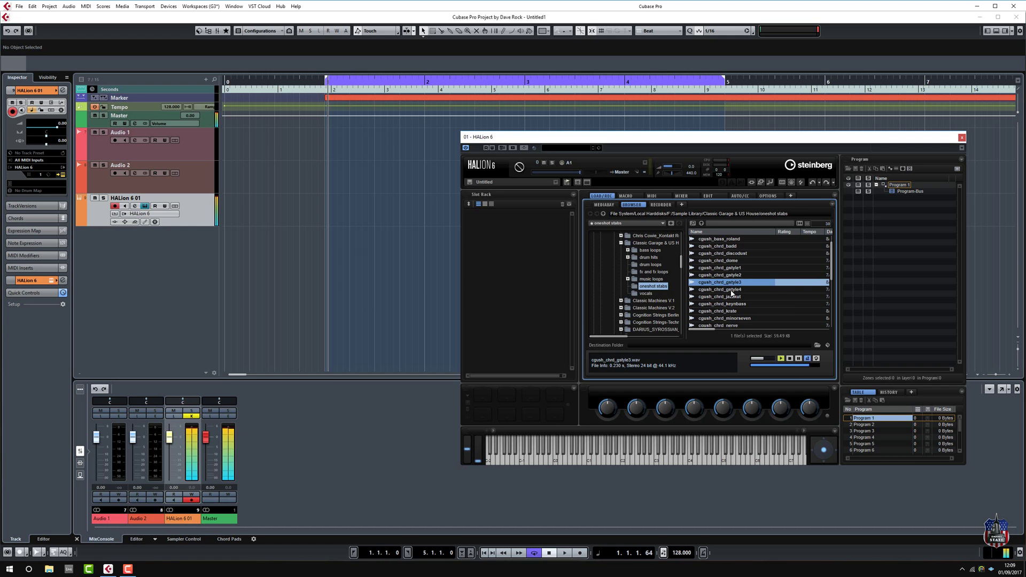
key(Down)
key(Down)
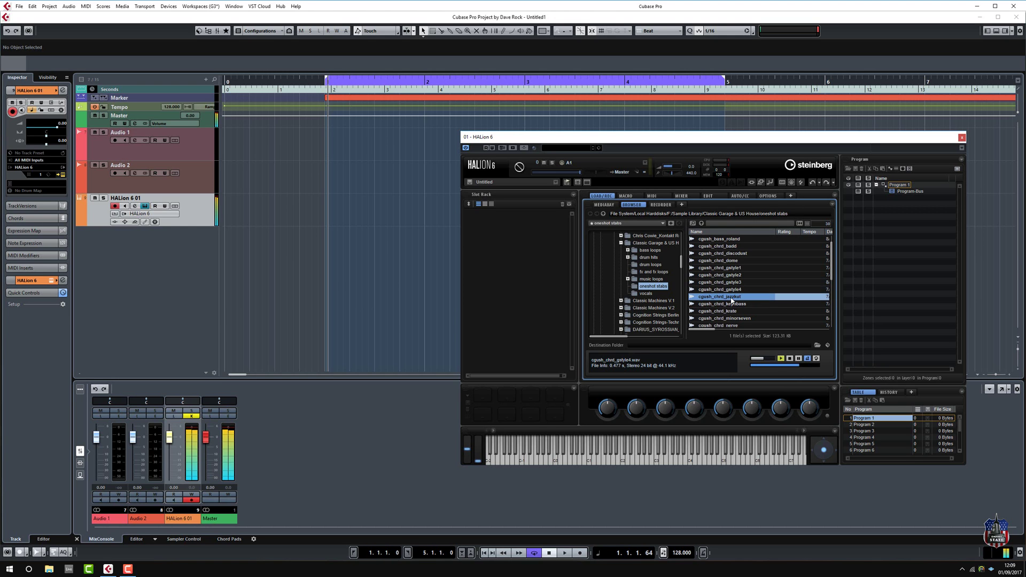
key(Up)
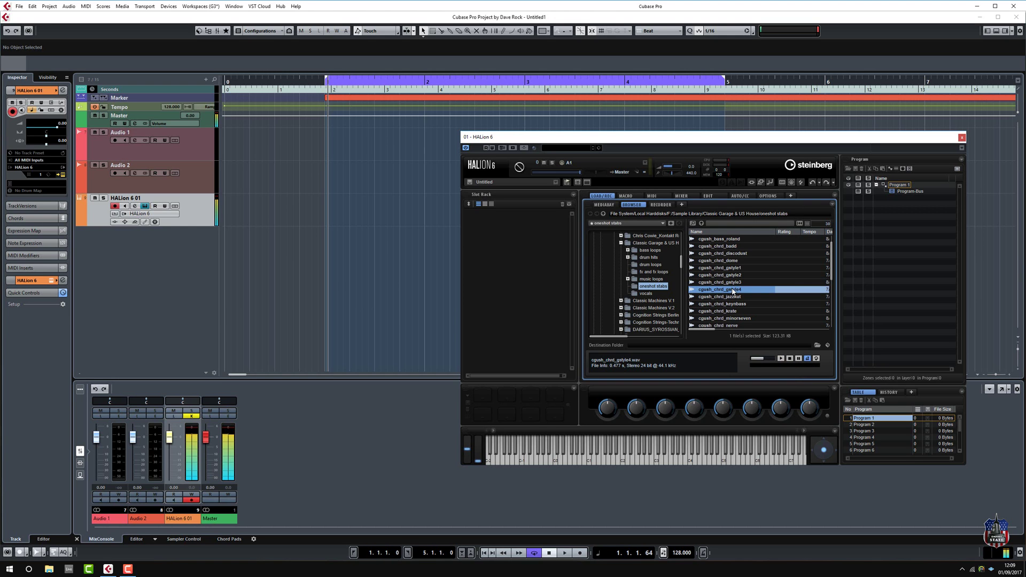
click(733, 283)
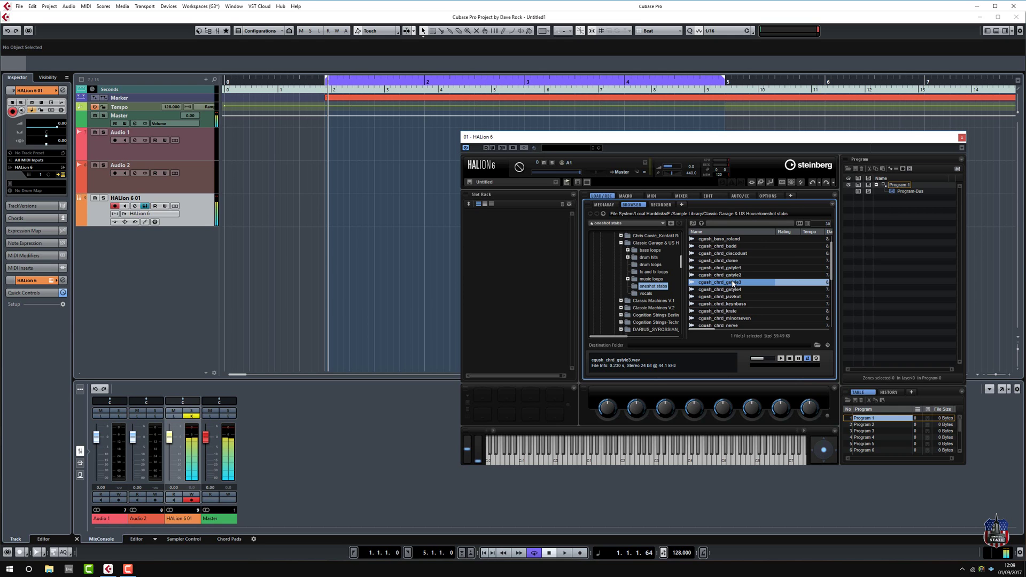
Load cgush_chrd_gstyle3 into HALion's first Slot Rack slot as a new program
drag(733, 283, 508, 226)
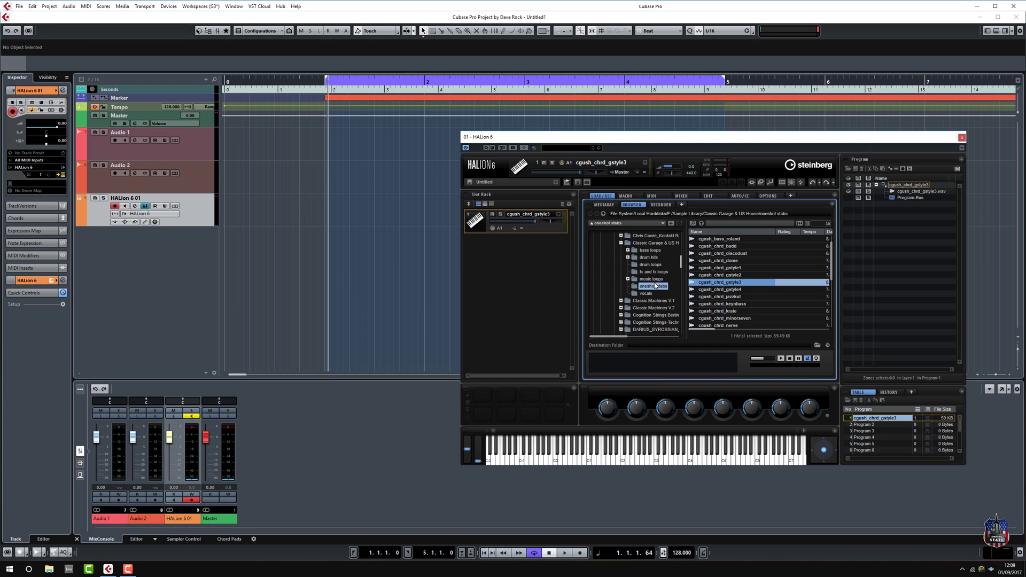
scroll(656, 286, up, 1)
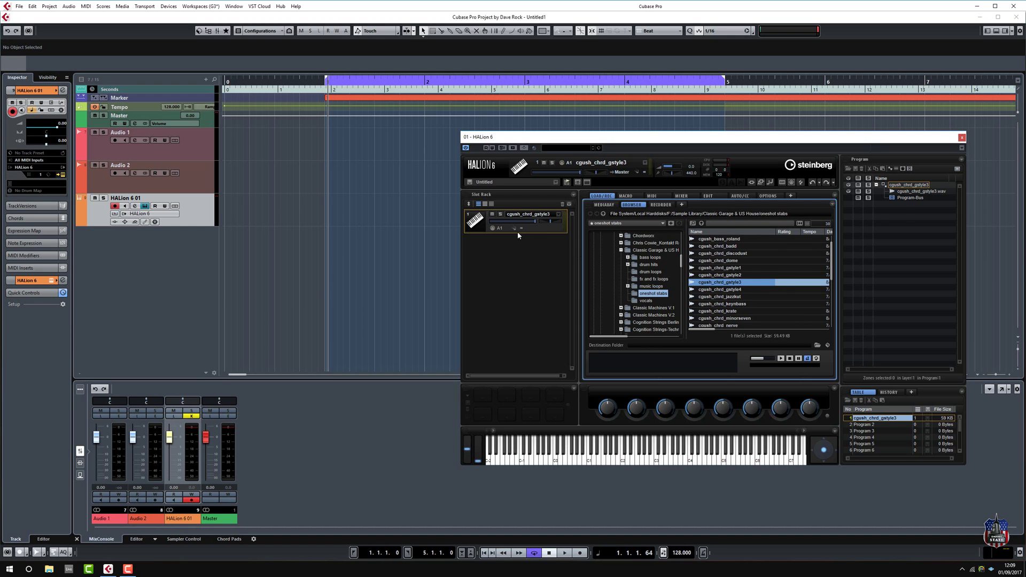
Add a FlexPhraser player module to the cgush_chrd_gstyle3 program and show its EDIT page
click(903, 169)
click(916, 199)
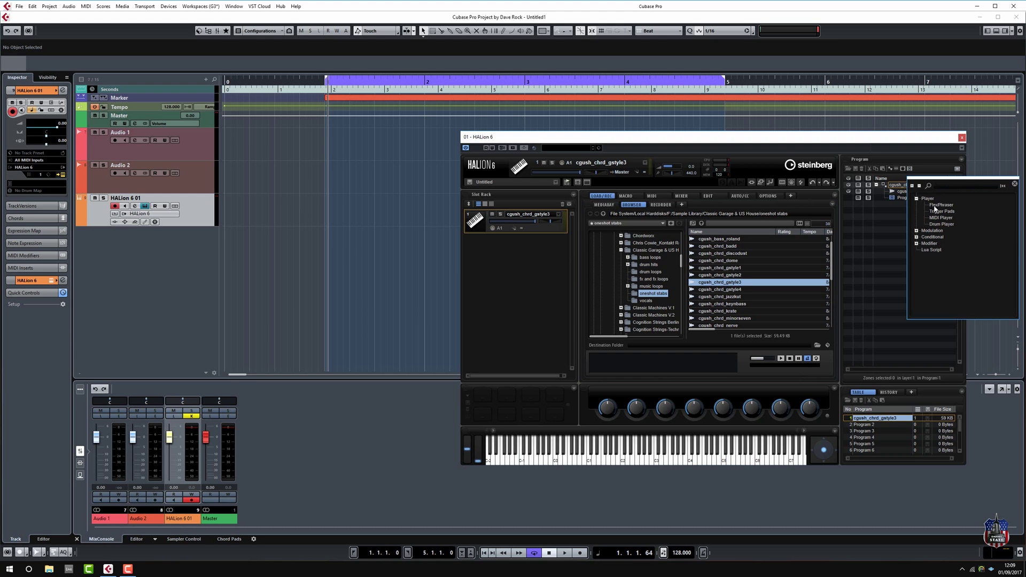
double_click(937, 206)
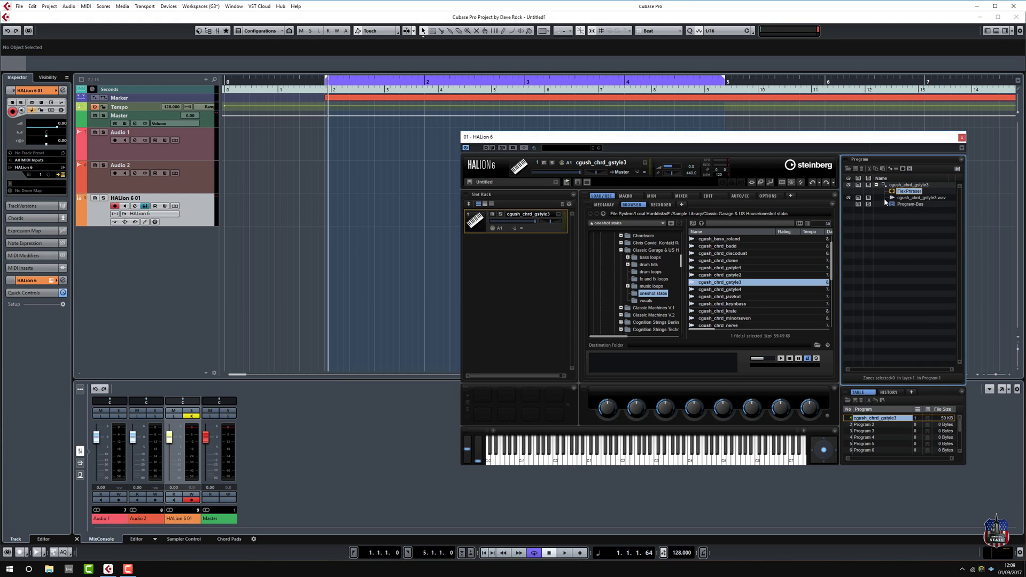
click(708, 196)
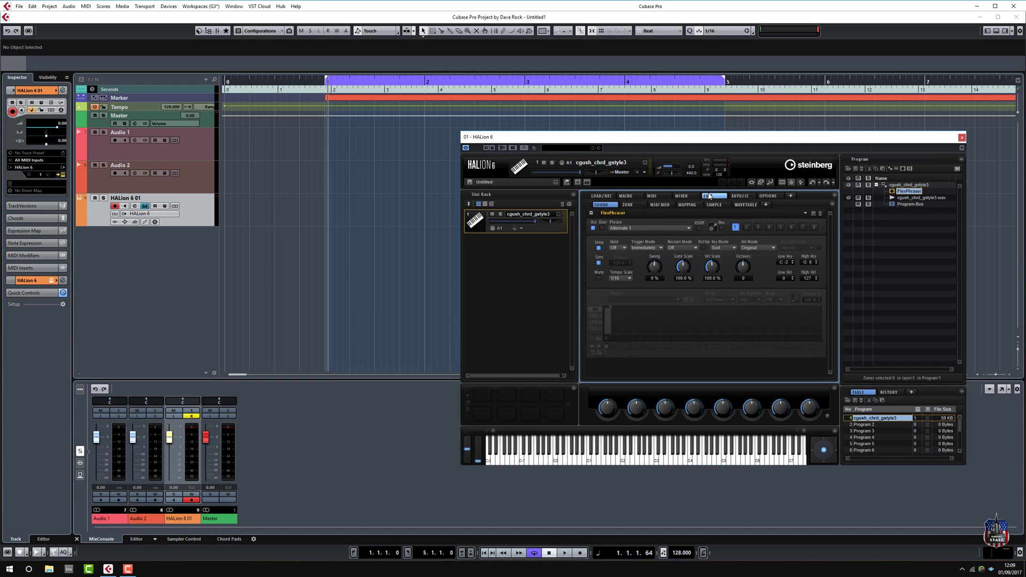
Load the House 1 phrase from 06 Piano and Keyboard > House and audition it
click(626, 229)
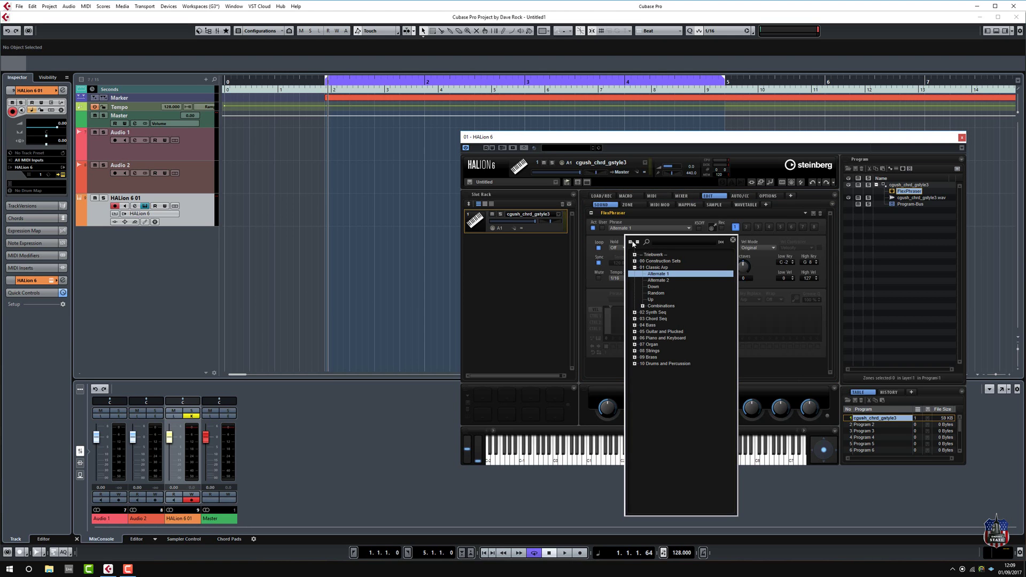
click(635, 339)
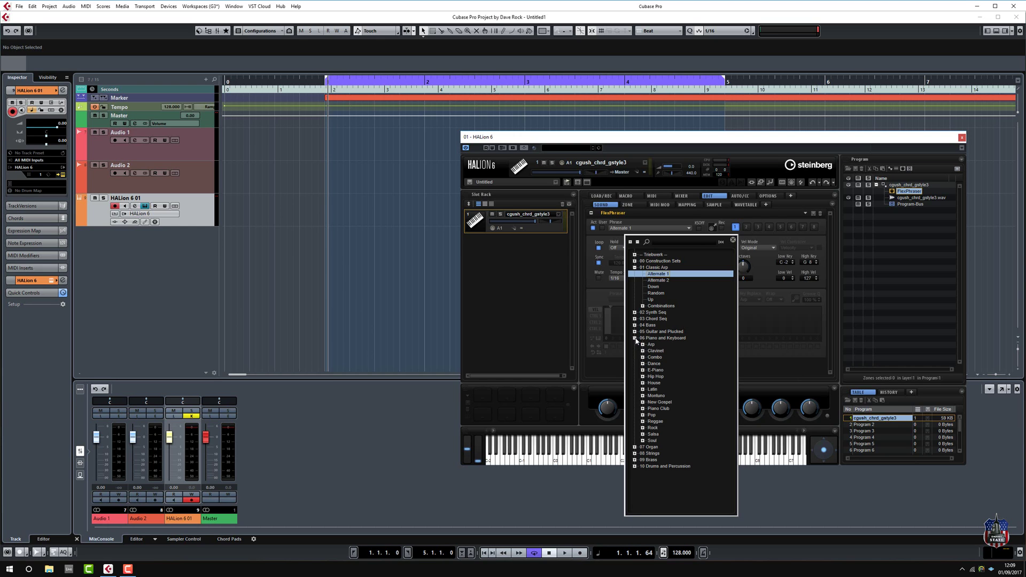
click(643, 383)
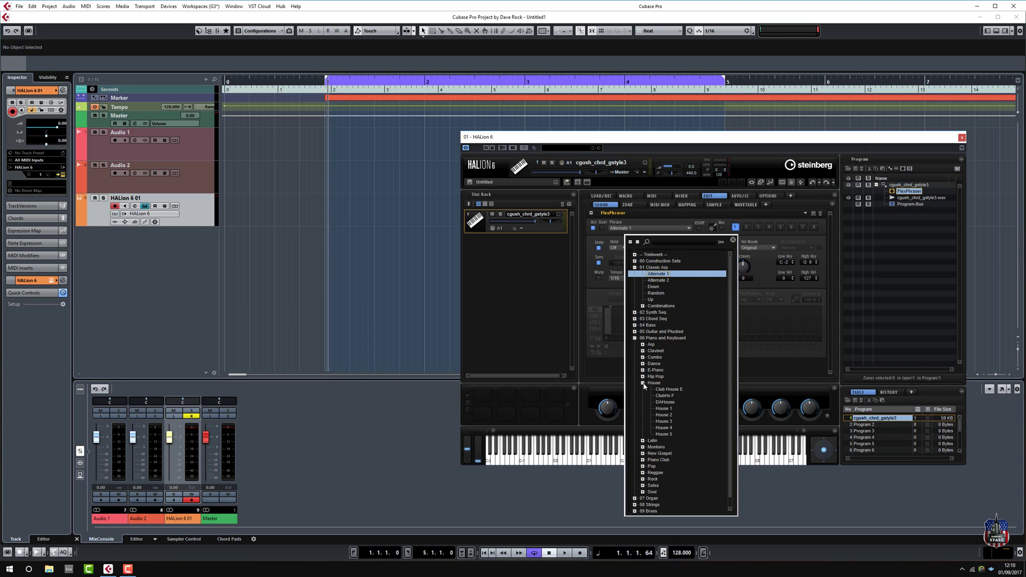
click(664, 409)
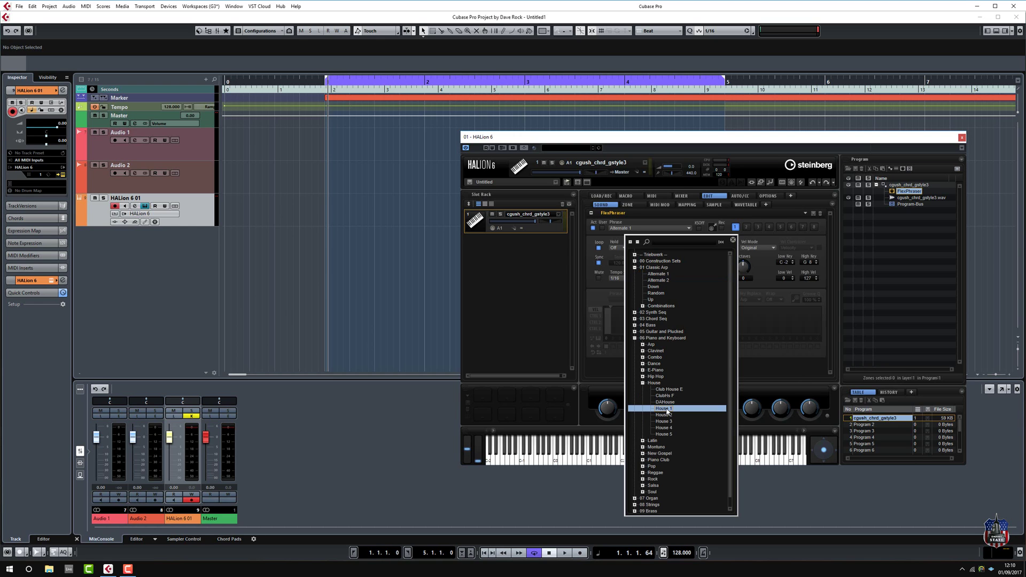
double_click(665, 409)
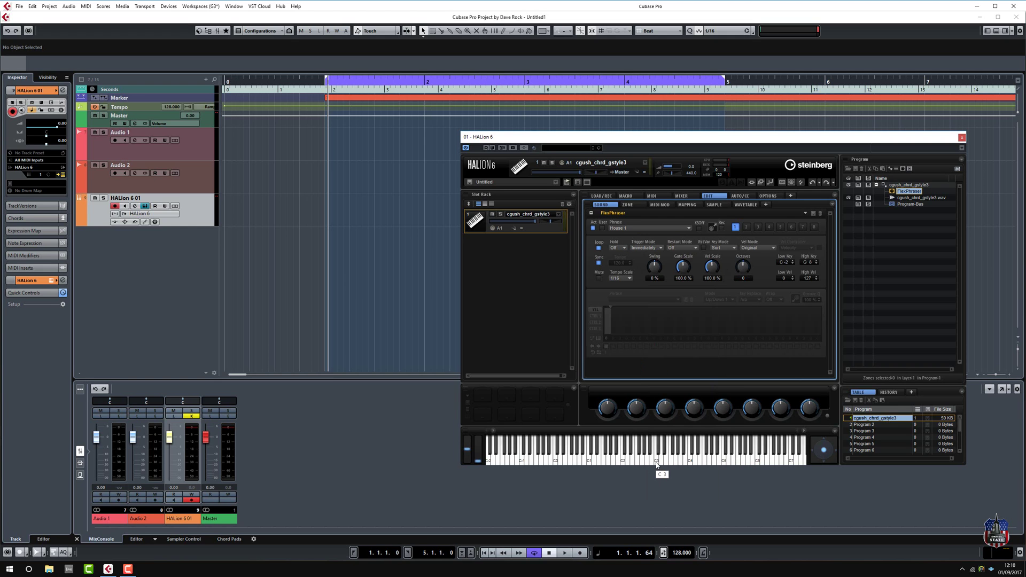
click(656, 463)
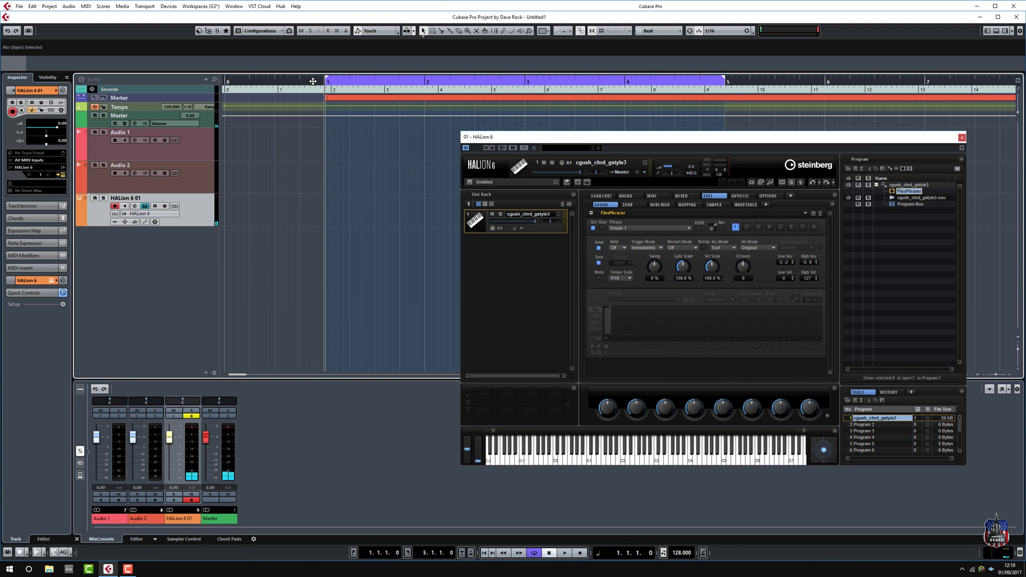
Create a MIDI part on the HALion 6 01 track between the locators, keeping HALion's window clear
drag(496, 137, 622, 225)
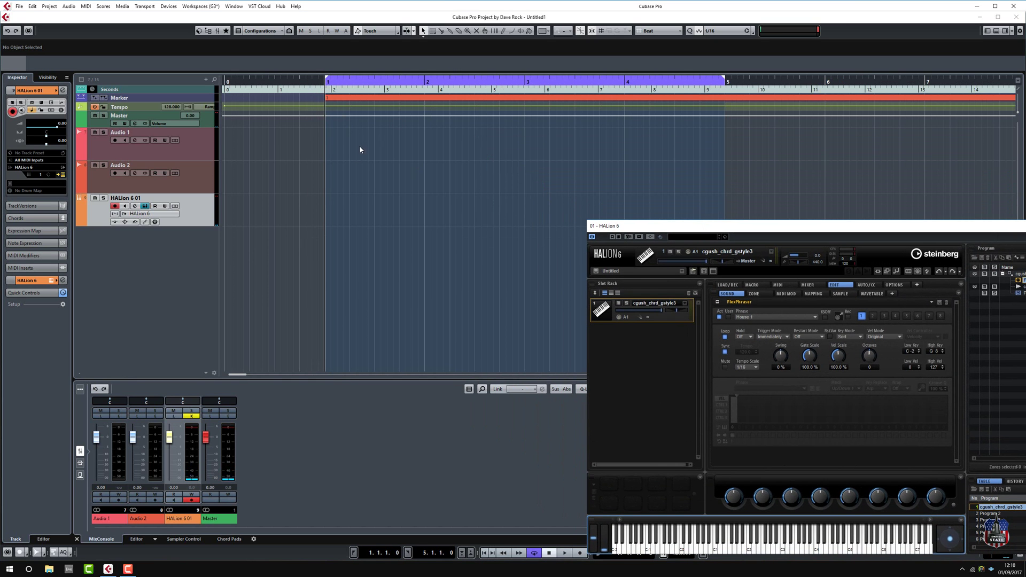
double_click(335, 220)
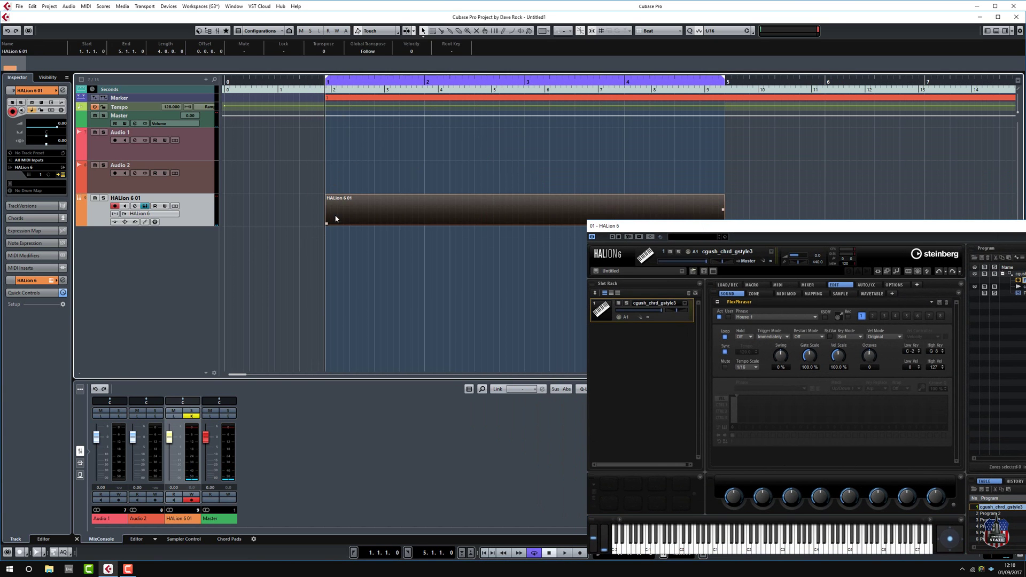
click(729, 230)
drag(728, 230, 524, 225)
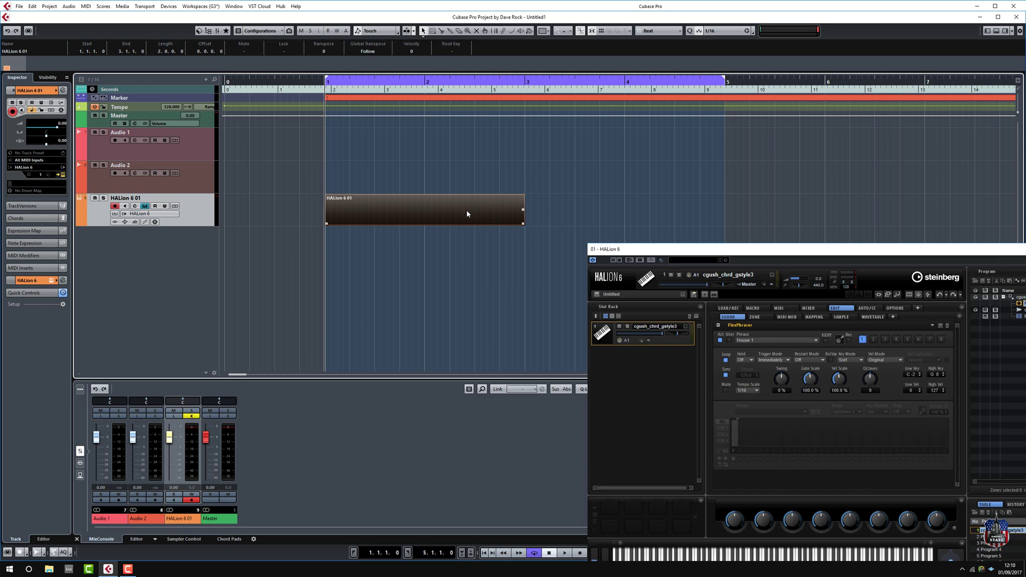
Set the cycle to the part and draw a C3 note lasting from bar 1 to bar 3
key(p)
double_click(468, 213)
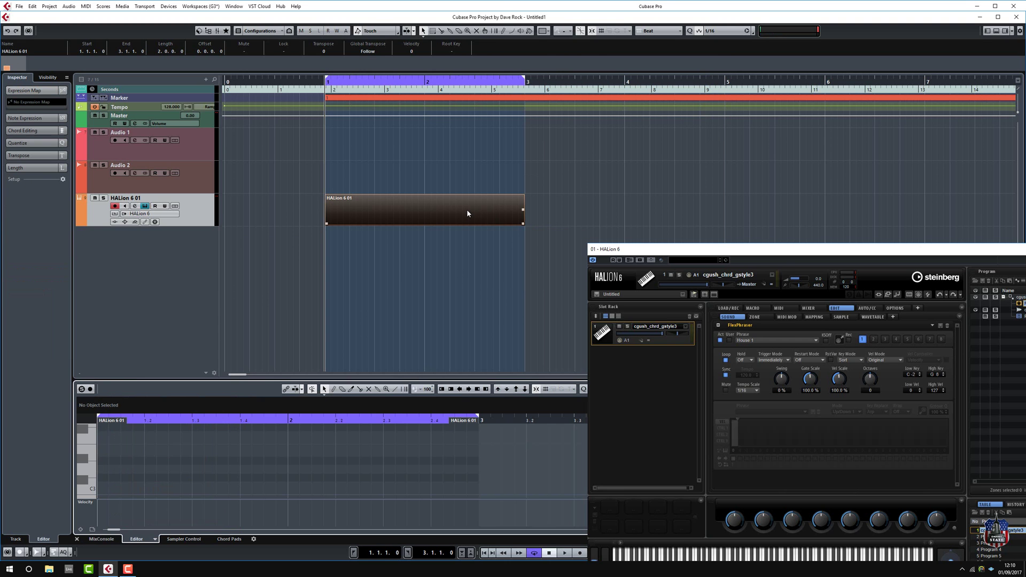
drag(722, 250, 669, 107)
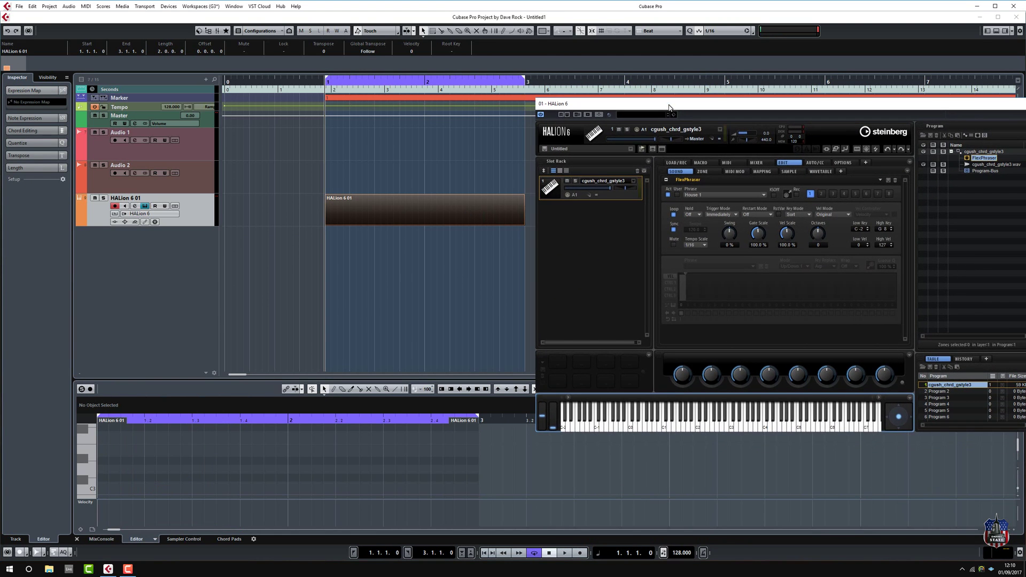
click(102, 487)
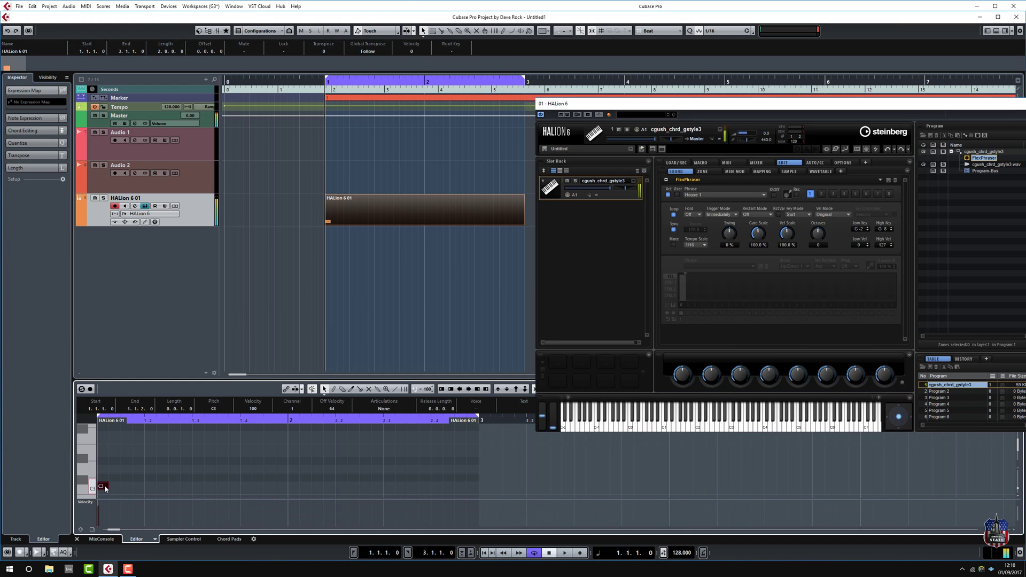
drag(105, 486, 478, 486)
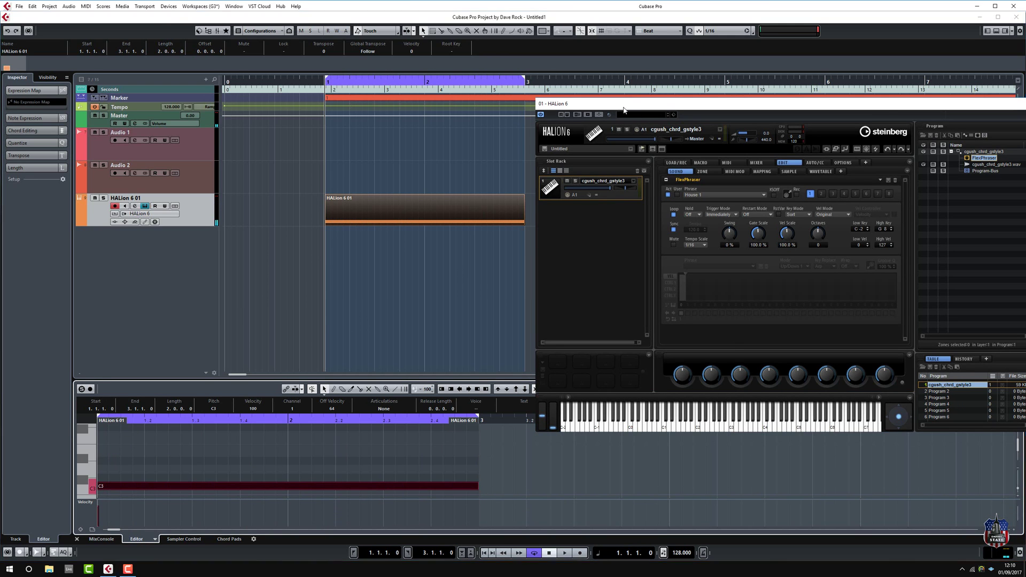
Play the project from just before bar 1 to hear the phrase, then stop
drag(621, 107, 630, 145)
click(299, 82)
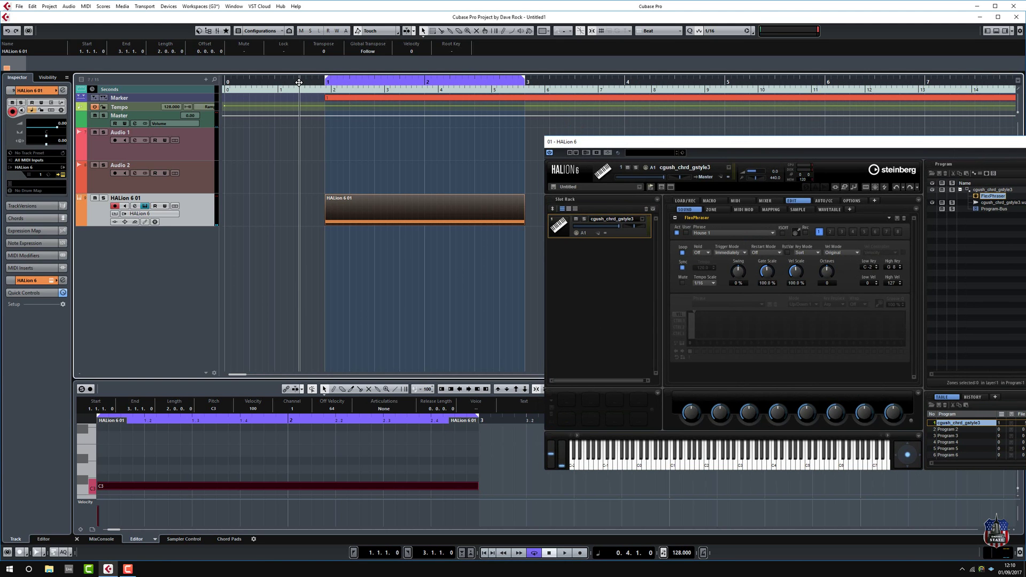
key(space)
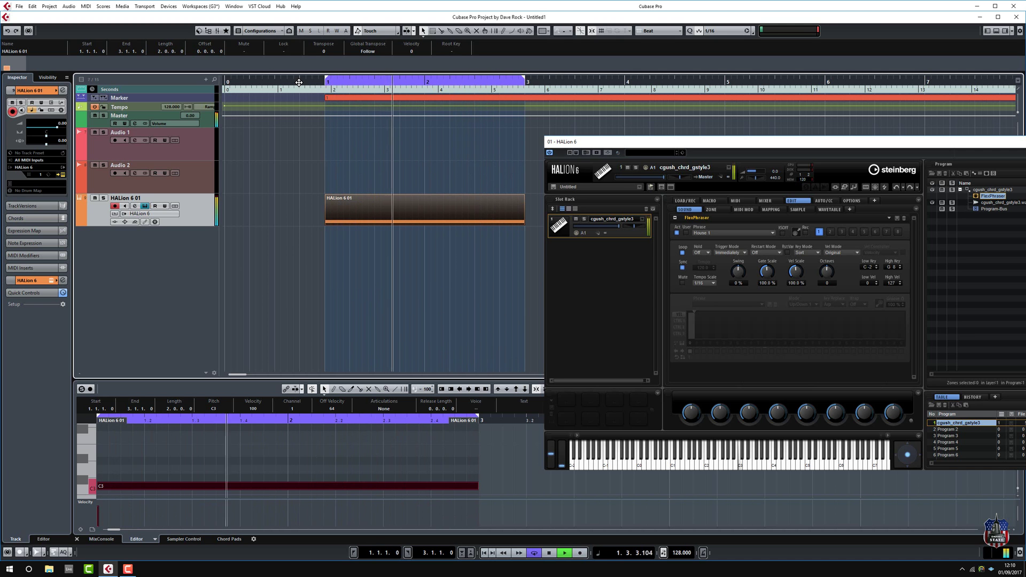
key(space)
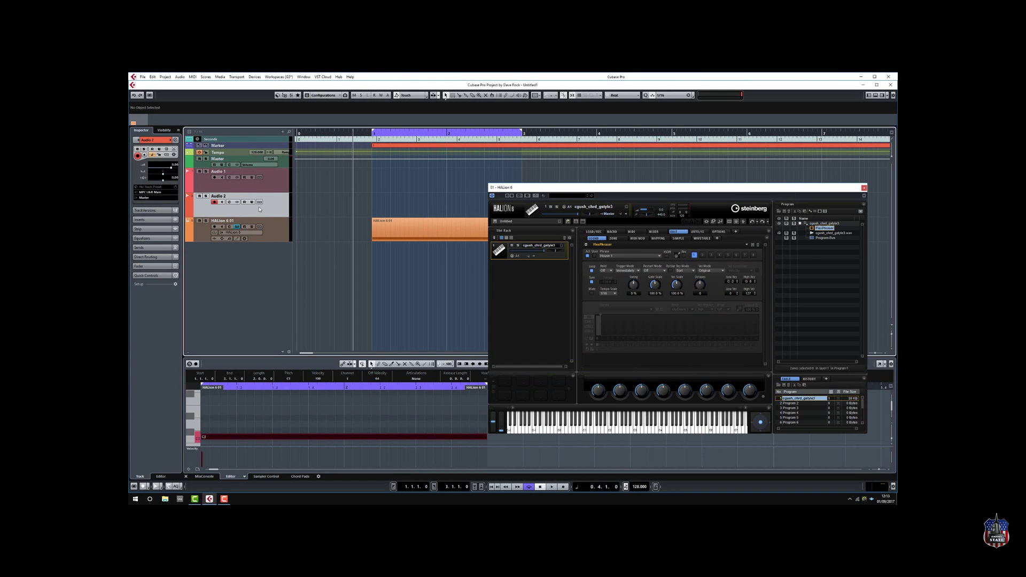
Open MediaBay and preview the colors_full and colors_full2 drum loops while the project plays
key(F5)
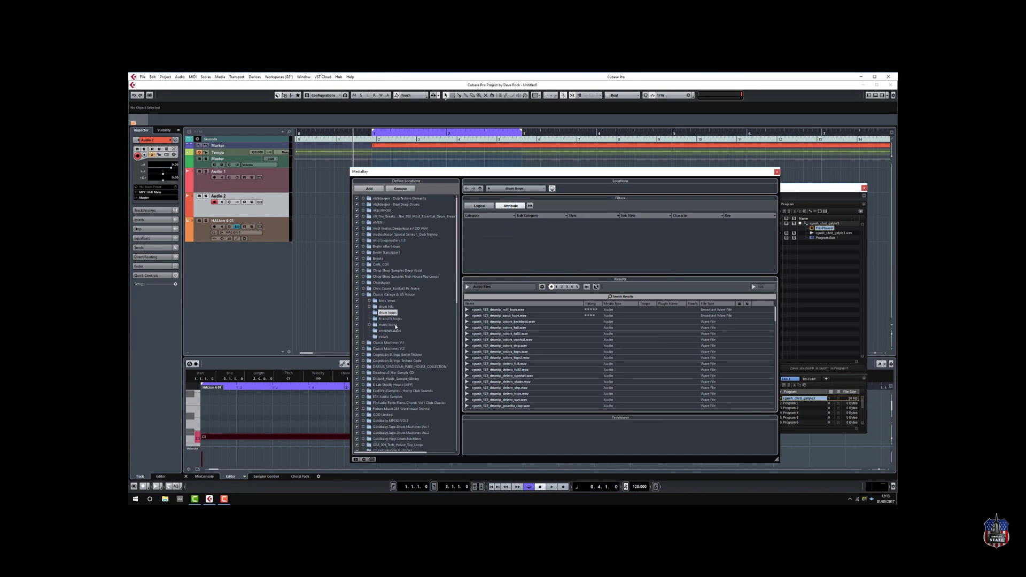
click(342, 136)
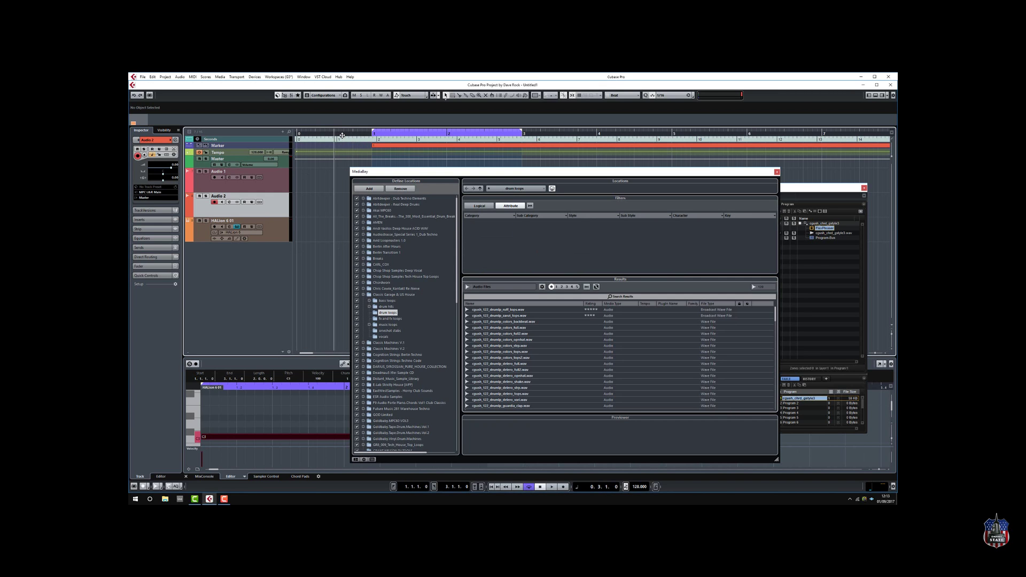
key(space)
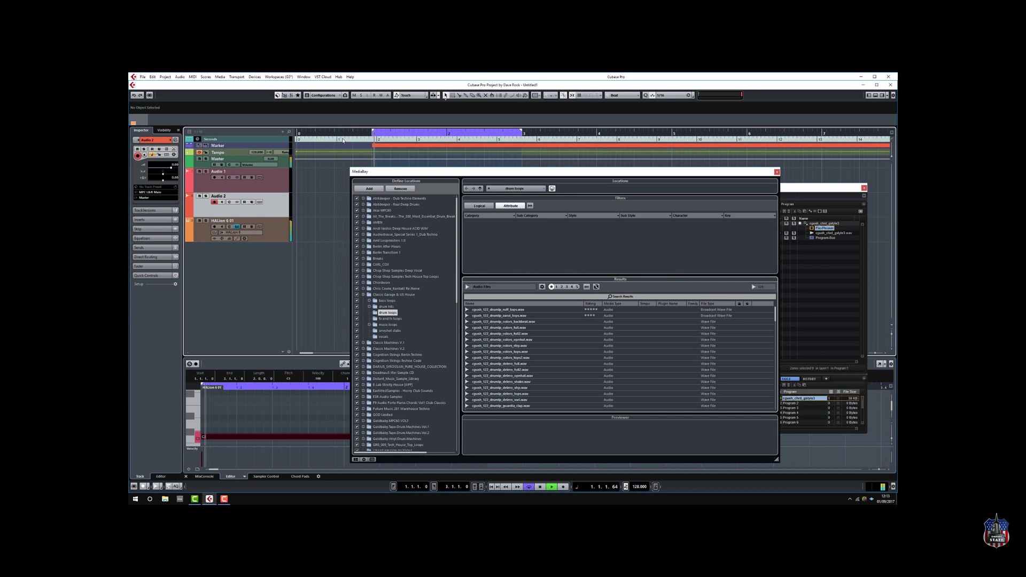
click(504, 328)
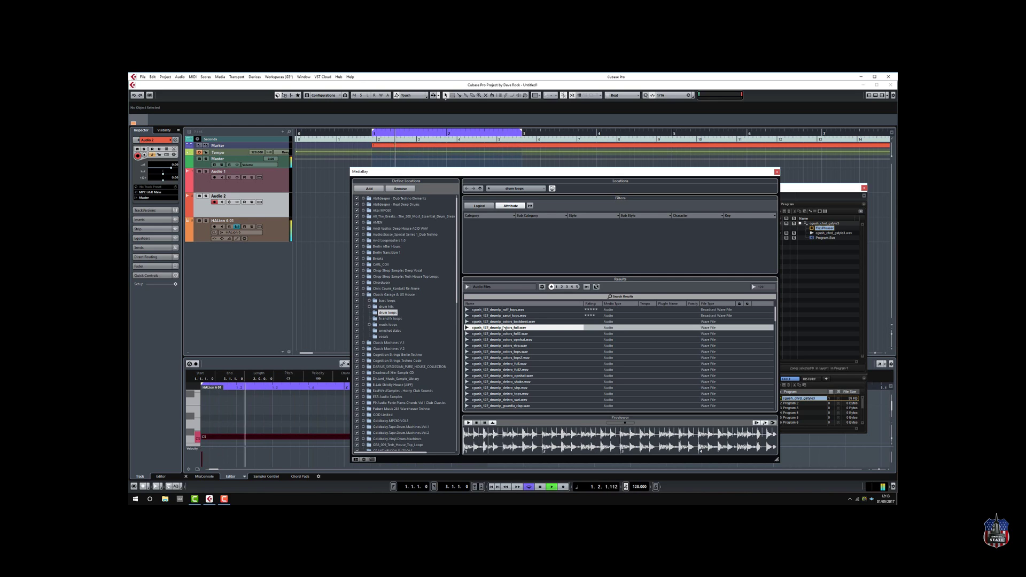
click(522, 334)
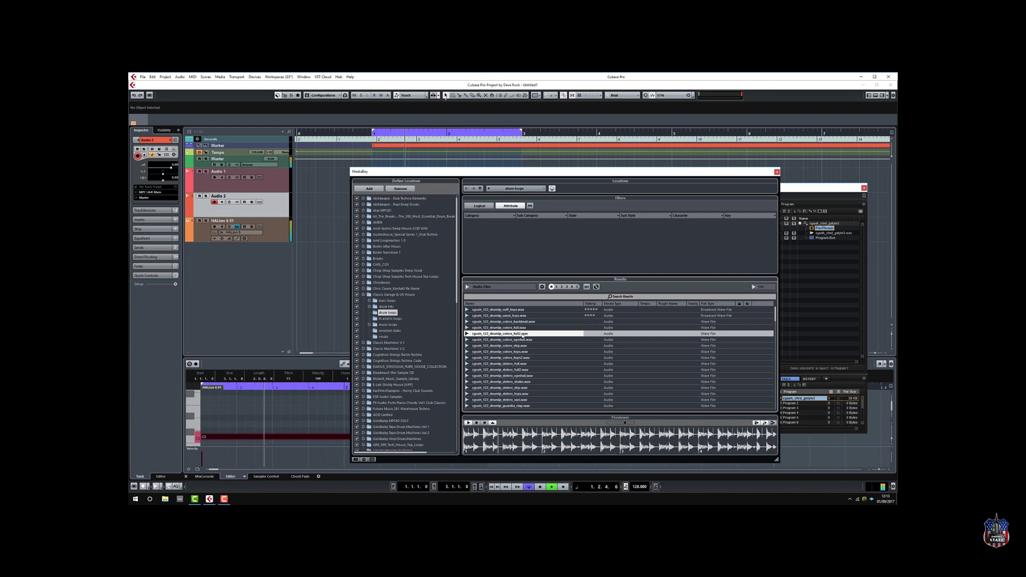
Place colors_full2 then colors_full on Audio 2, closing the HALion window and MediaBay
drag(516, 173, 671, 194)
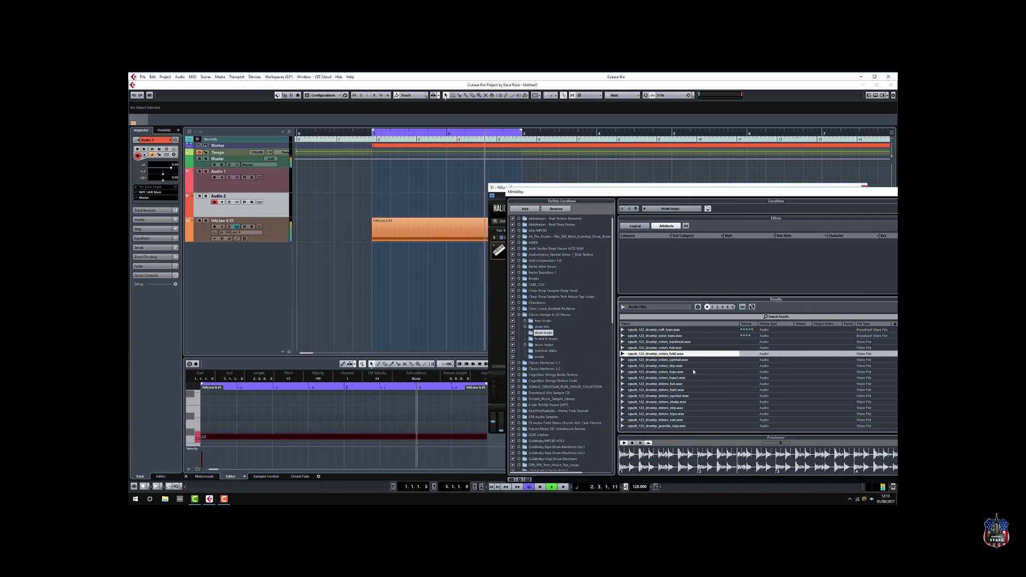
drag(656, 354, 407, 204)
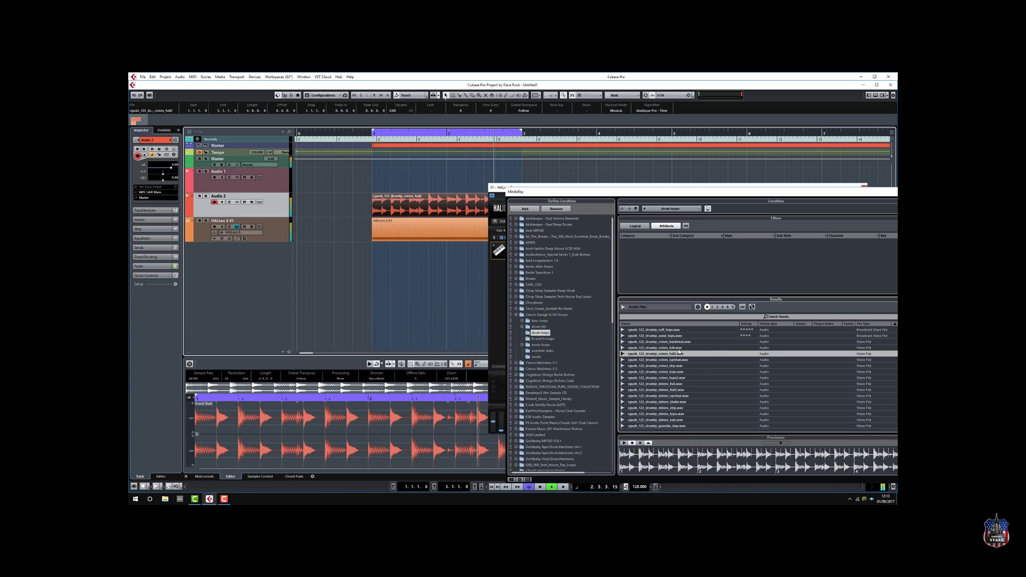
drag(634, 193, 595, 291)
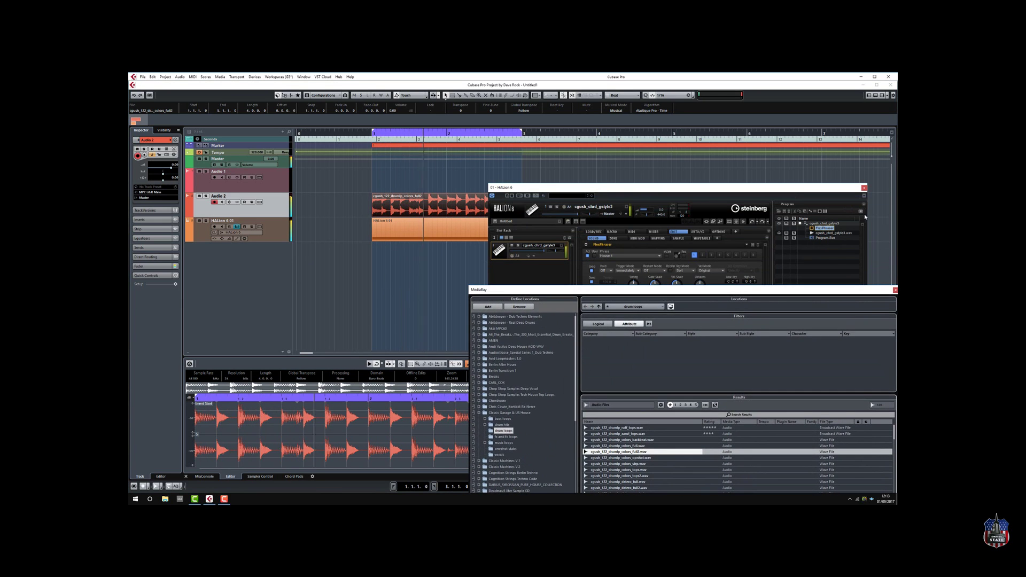
click(865, 187)
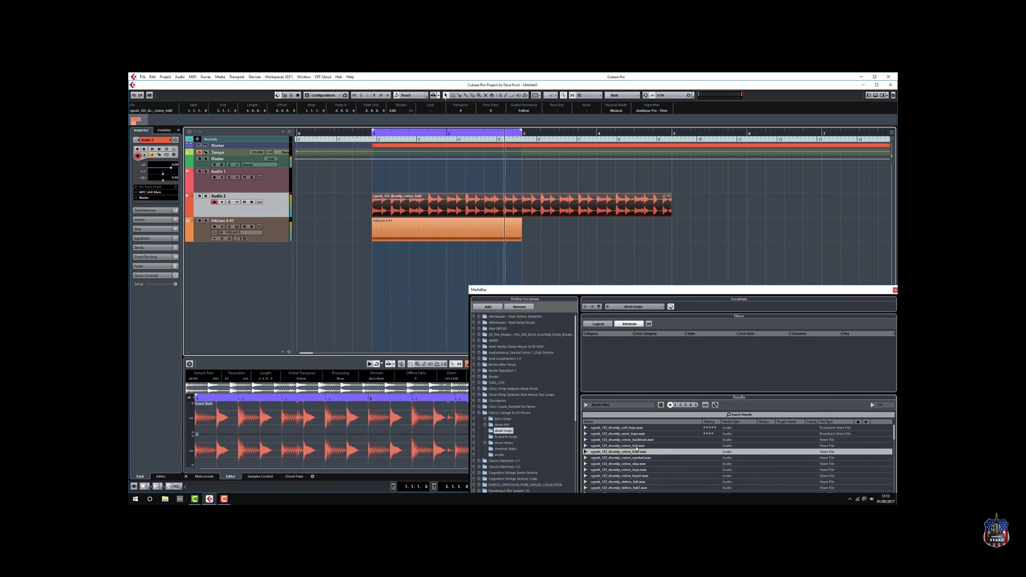
drag(636, 448, 677, 213)
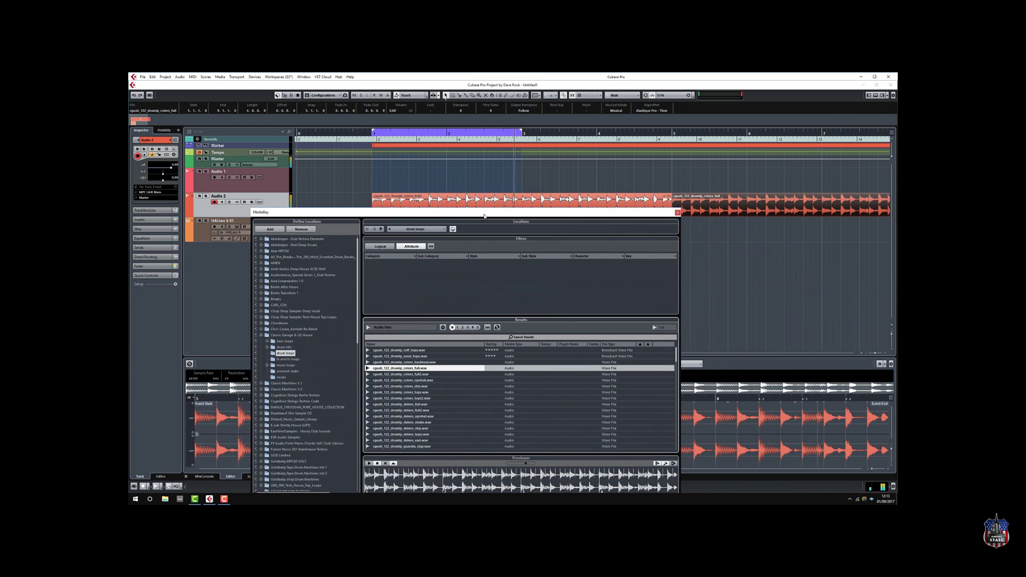
click(678, 212)
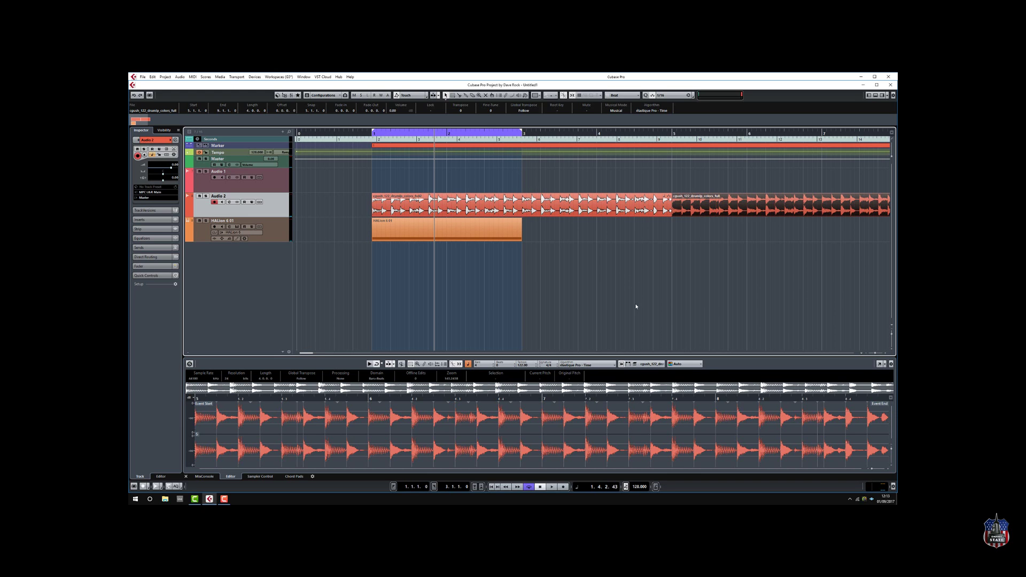
Zoom out and duplicate the HALion MIDI part to bar 5
key(g)
key(g)
key(g)
key(g)
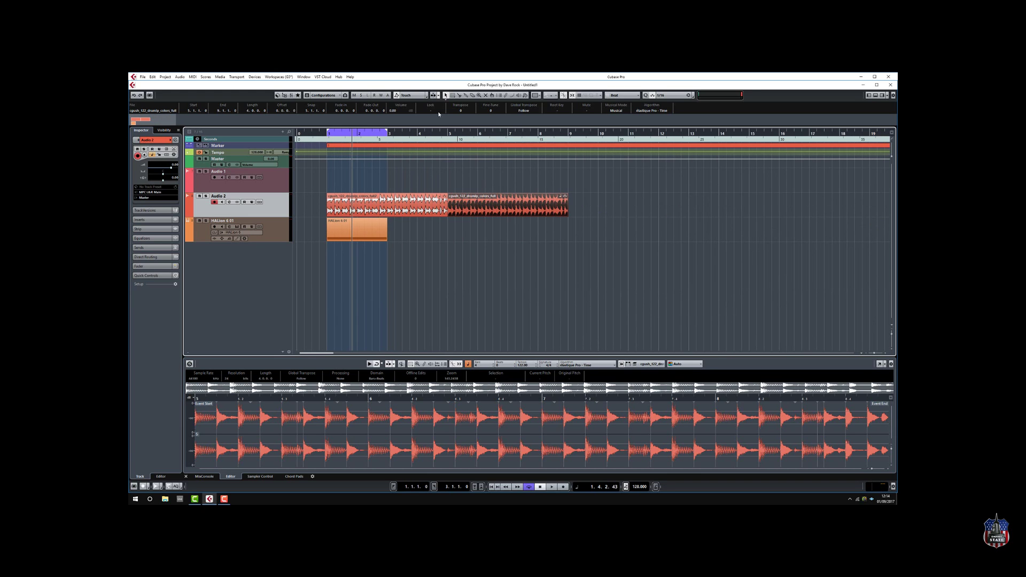
click(595, 219)
click(360, 204)
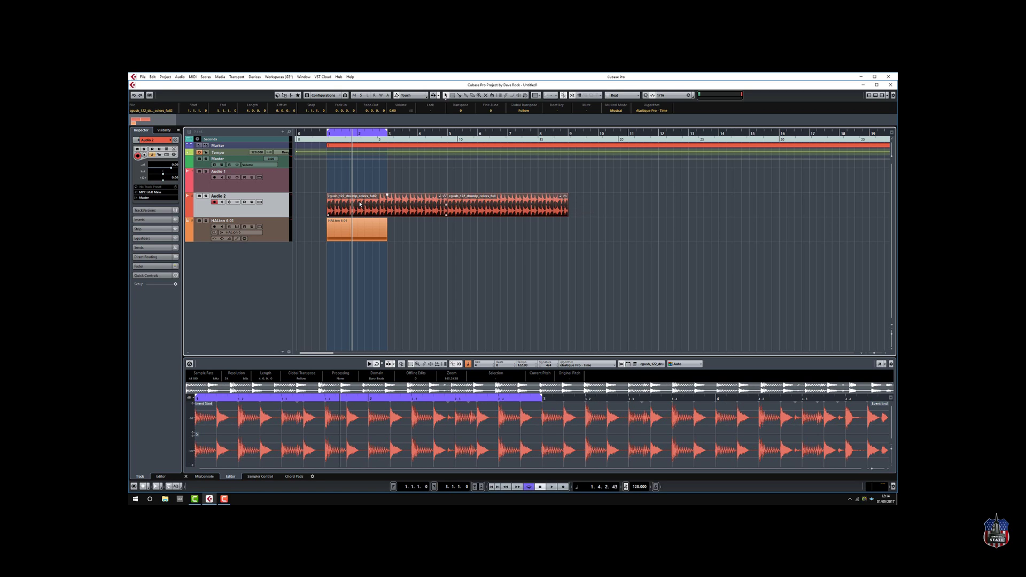
click(352, 235)
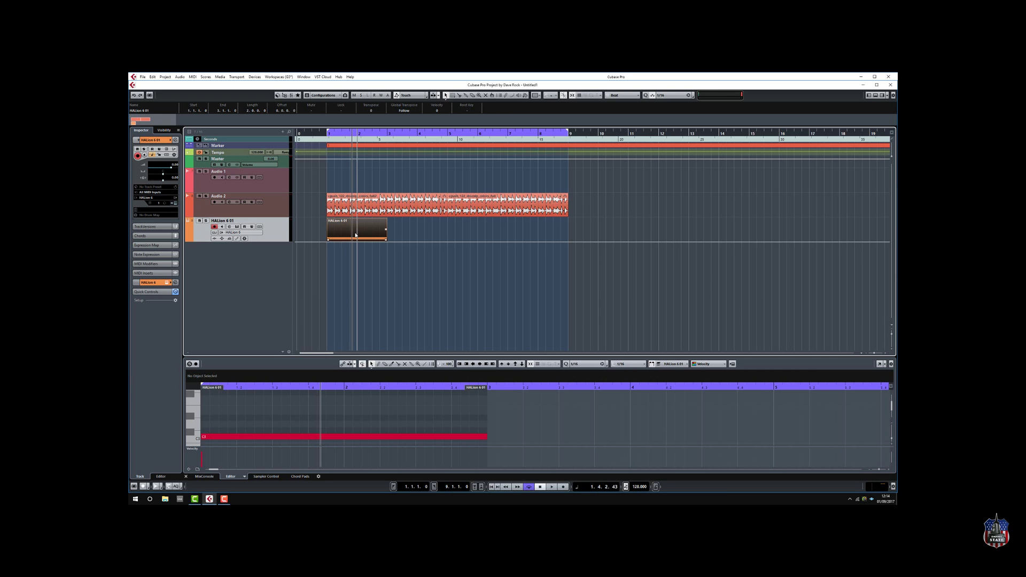
drag(357, 234, 478, 234)
Copy both HALion parts into the gaps so four parts fill bars 1 to 9
click(542, 233)
click(340, 231)
drag(341, 231, 402, 232)
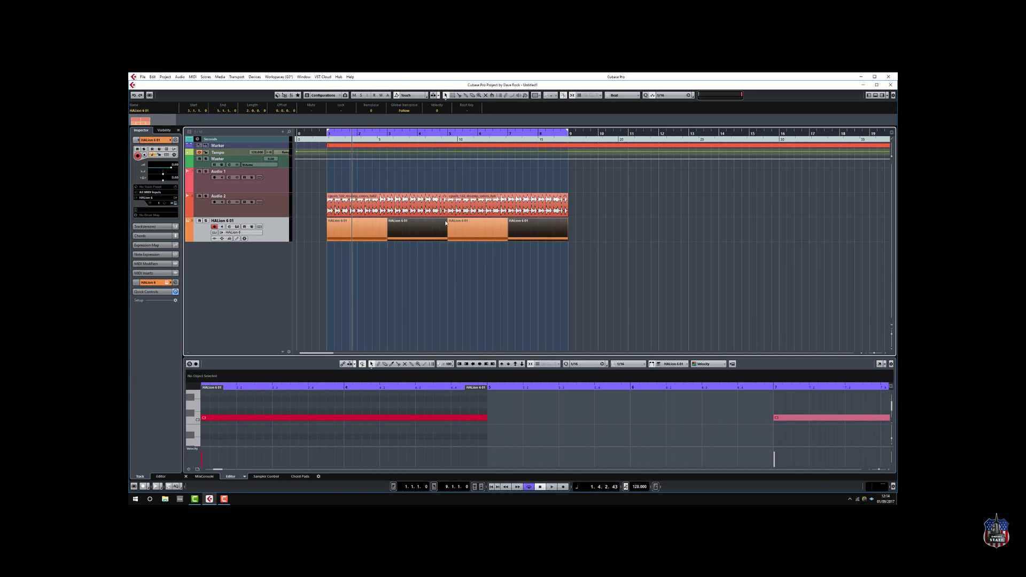
Colour the copied HALion parts blue
click(541, 97)
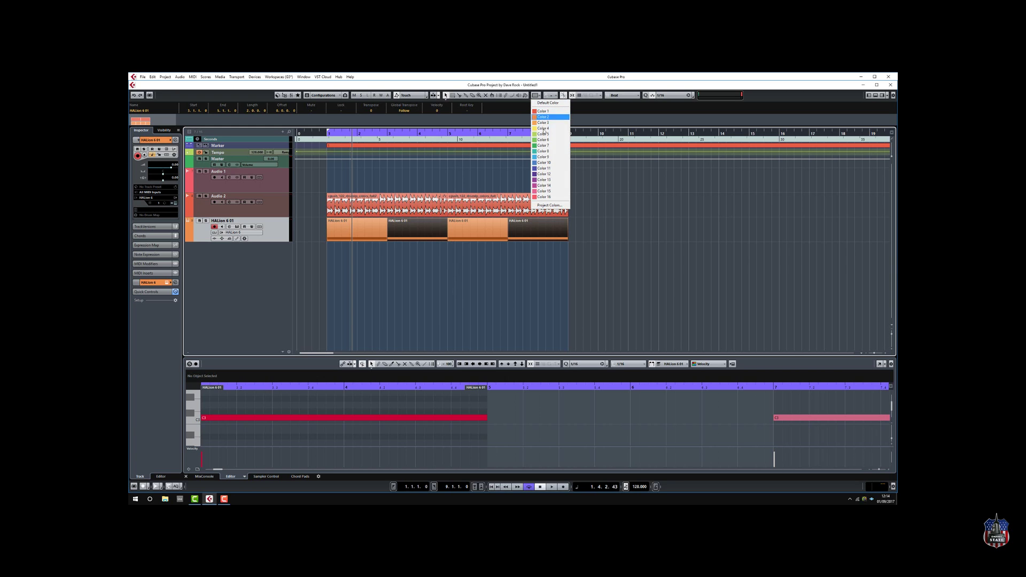
click(550, 156)
click(460, 268)
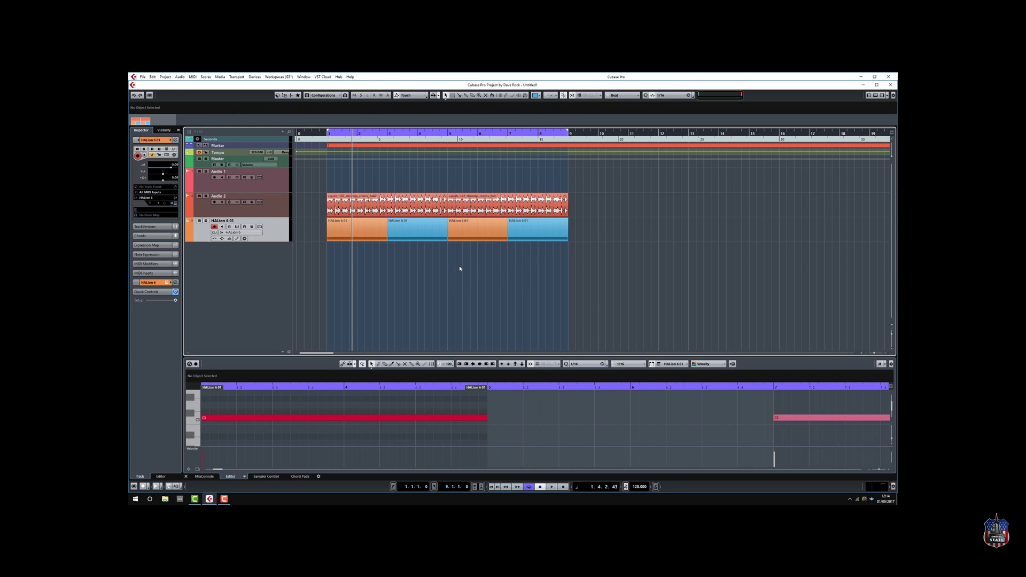
Copy the C3 note up to D3 in the first blue part
click(421, 234)
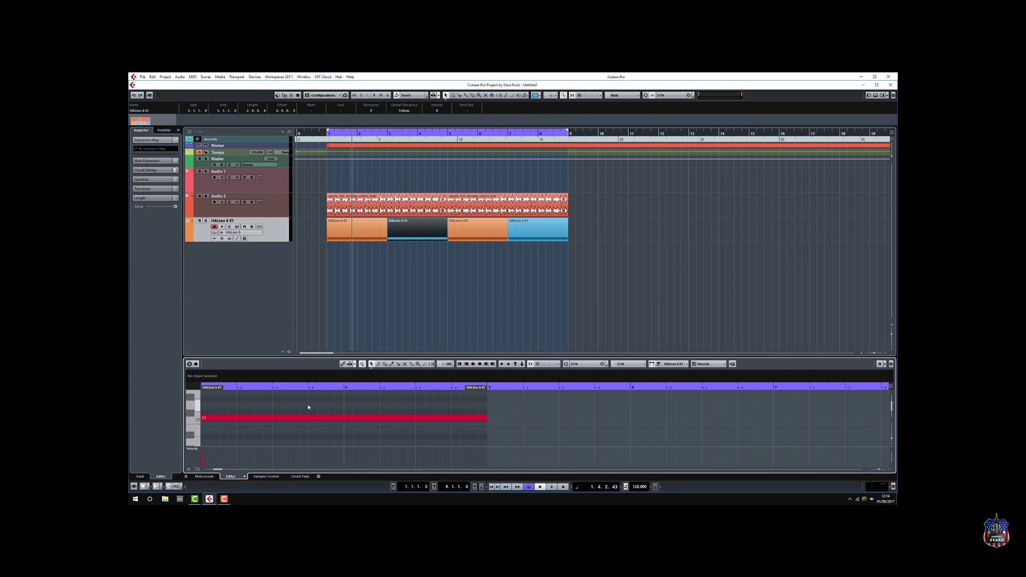
click(260, 419)
drag(261, 420, 261, 410)
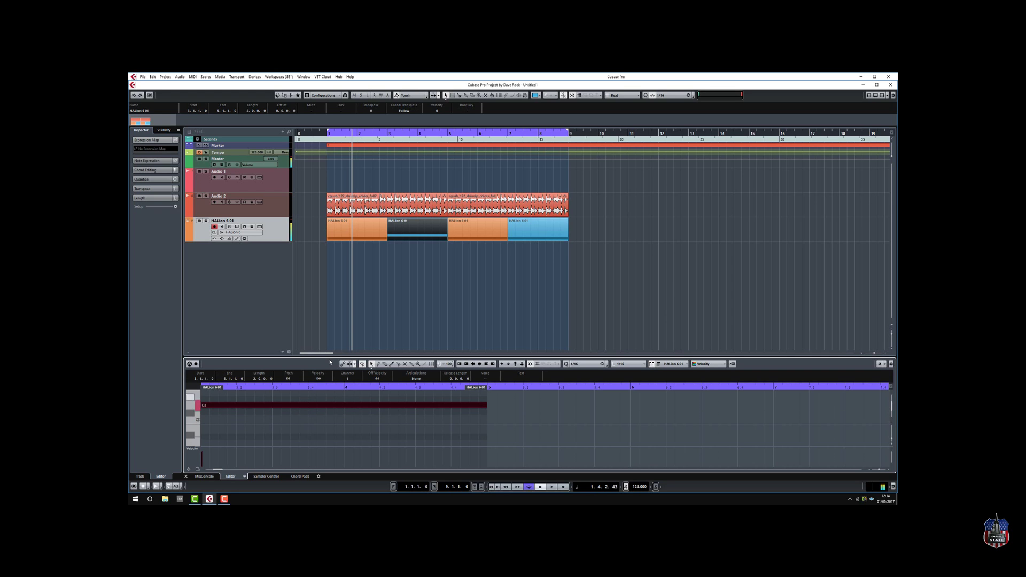
Replace the last HALion part with a copy of the edited blue part at bars 7–9
click(548, 229)
key(Delete)
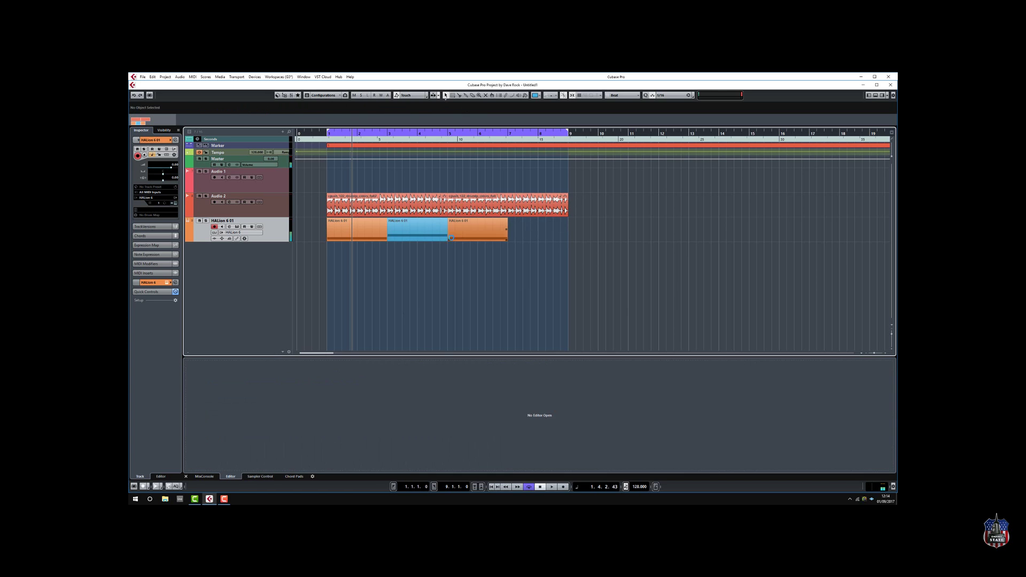
click(428, 231)
drag(427, 231, 548, 234)
click(493, 203)
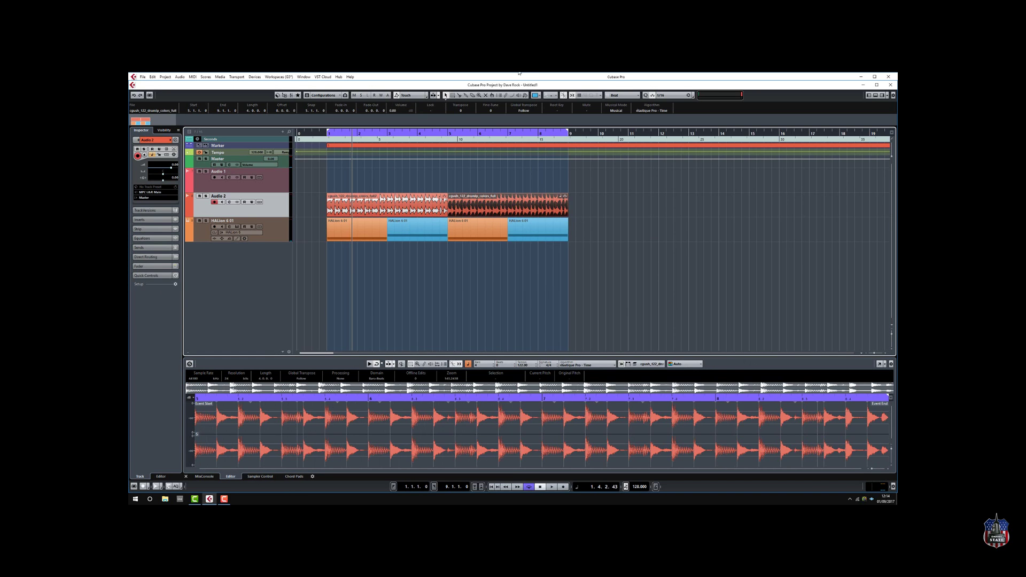
Colour the second Audio 2 drum loop yellow with Color 4 and start playback near bar 1
click(536, 96)
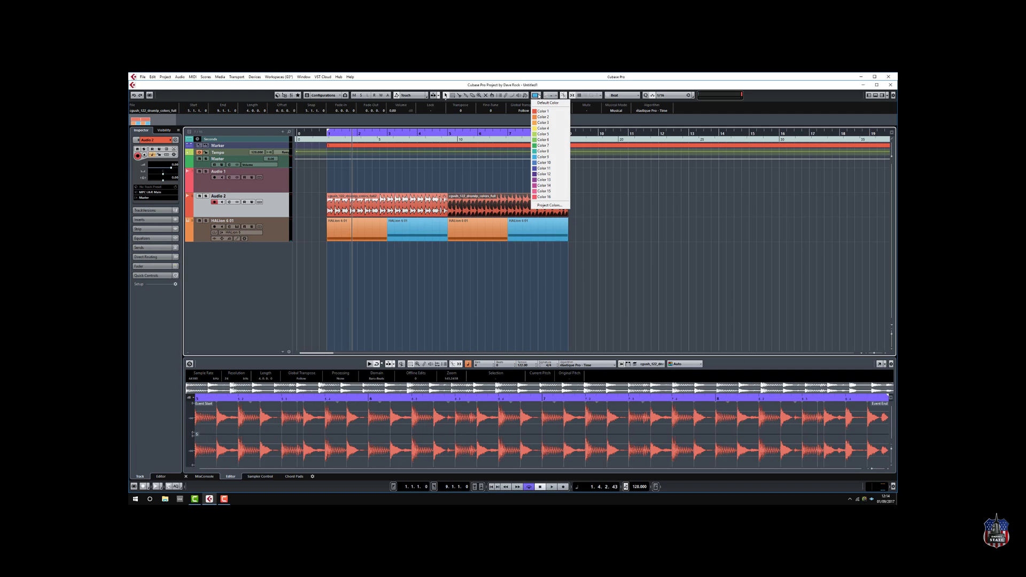
click(543, 128)
double_click(313, 135)
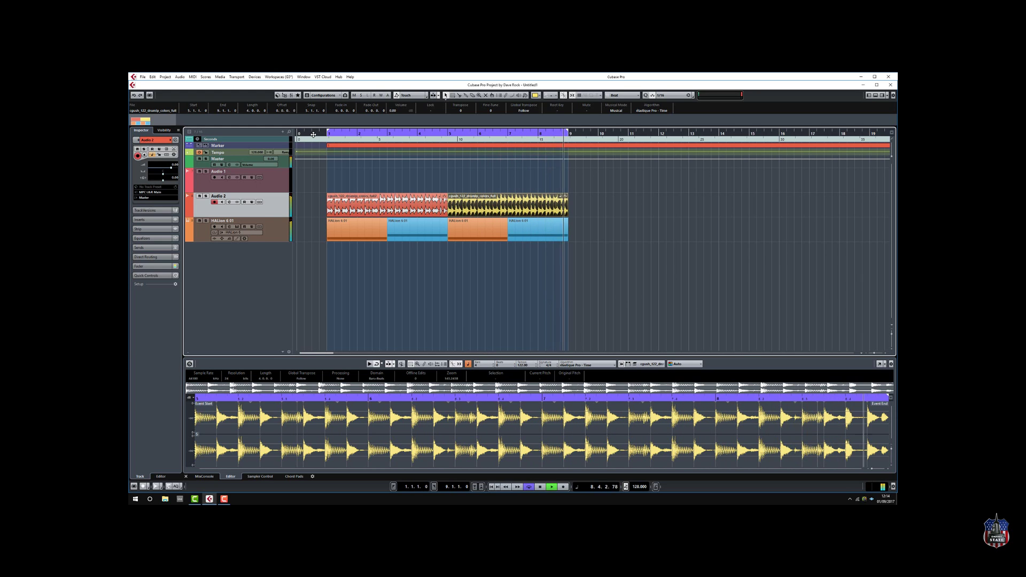
Stop playback, then reopen the HALion 6 window for cgush_chrd_gstyle3 and move it aside
key(space)
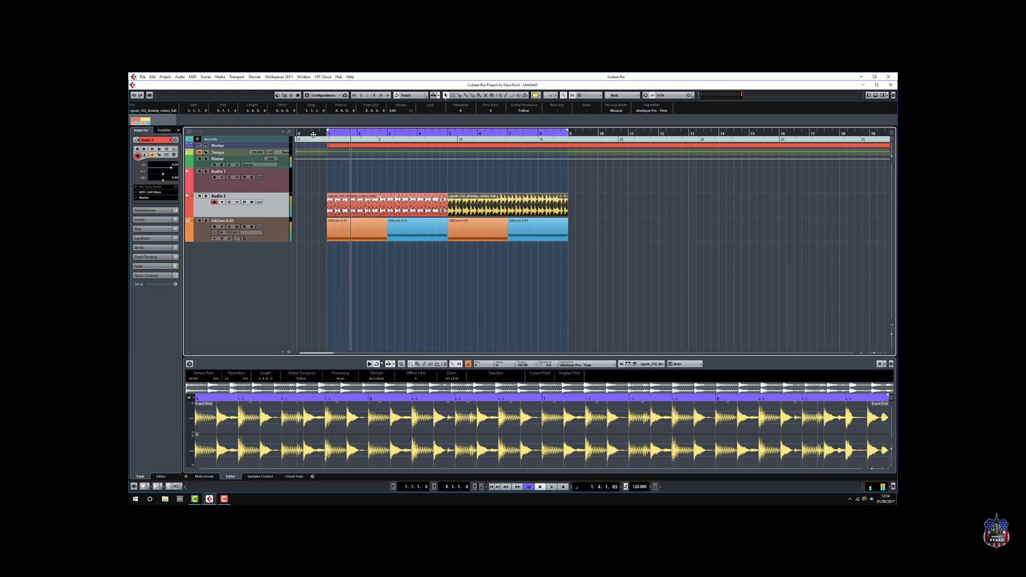
click(237, 227)
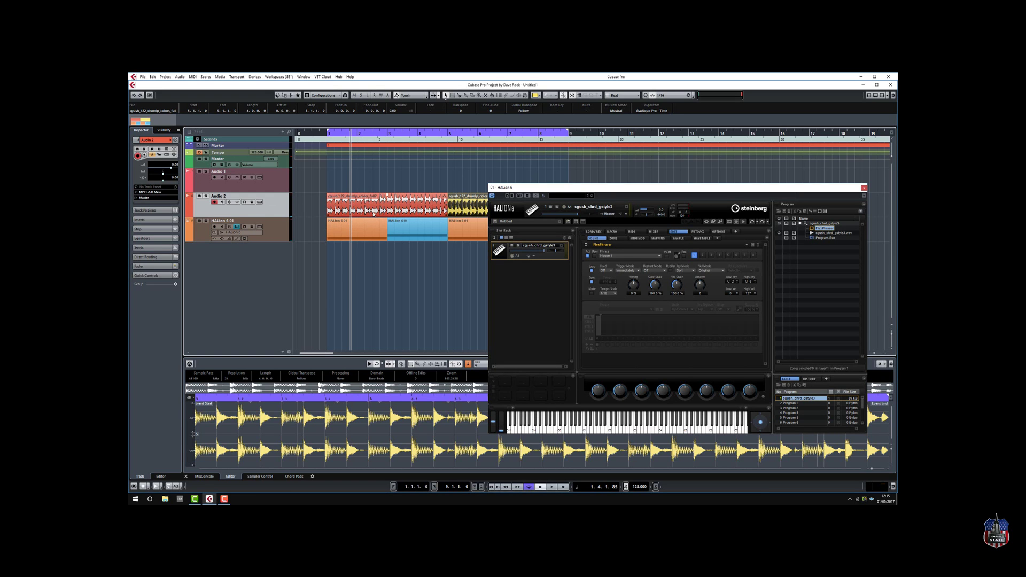
drag(597, 189, 681, 206)
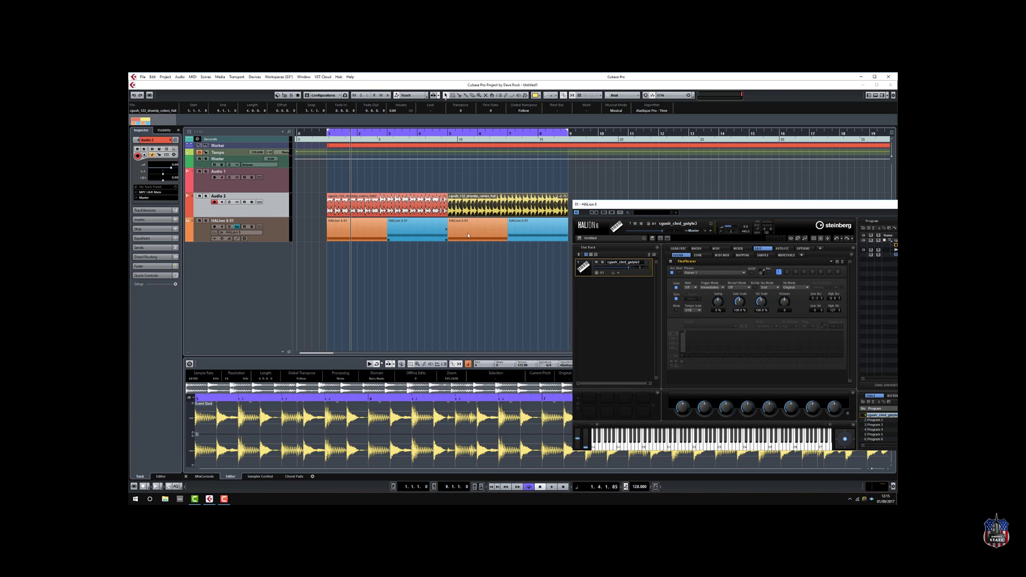